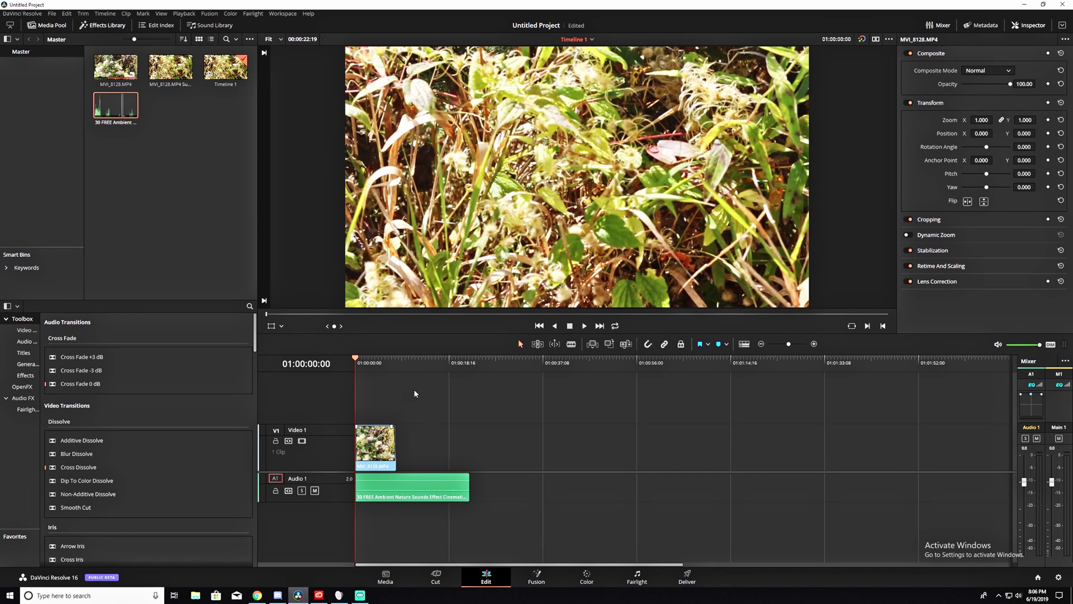
key(space)
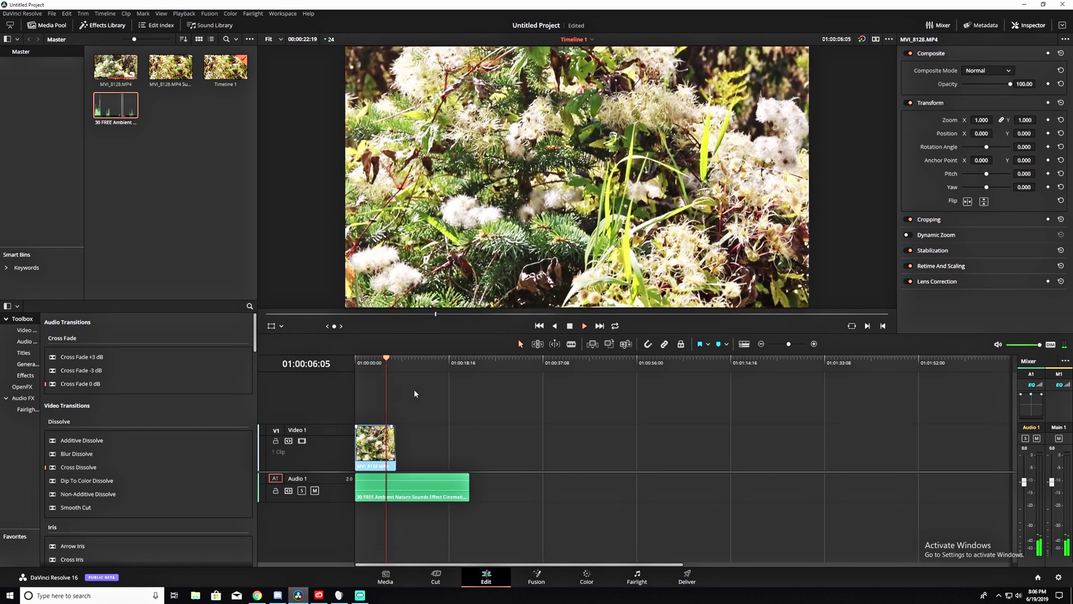
key(space)
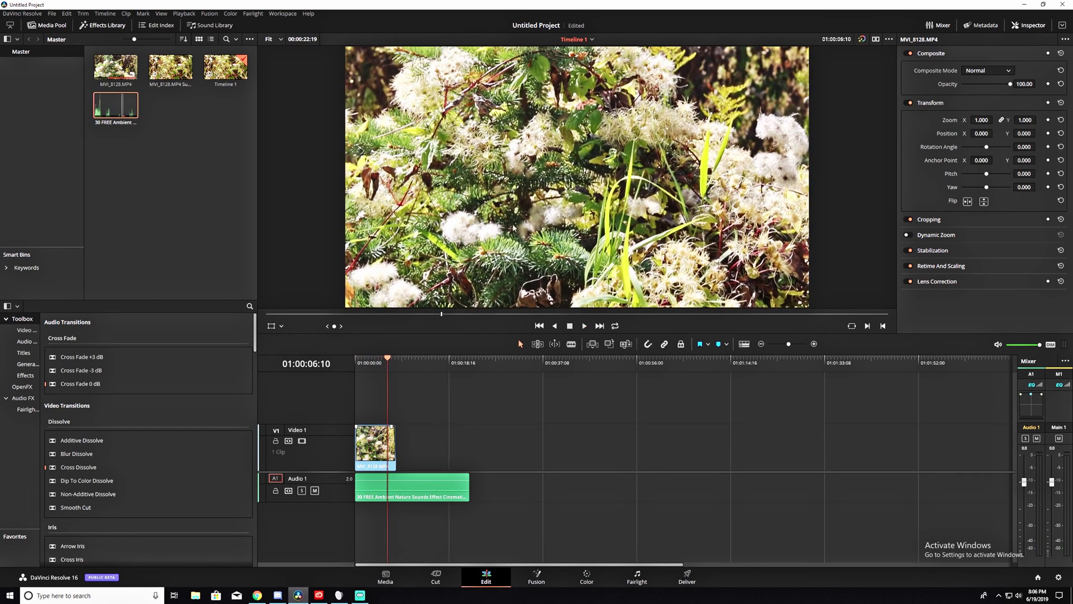
key(Home)
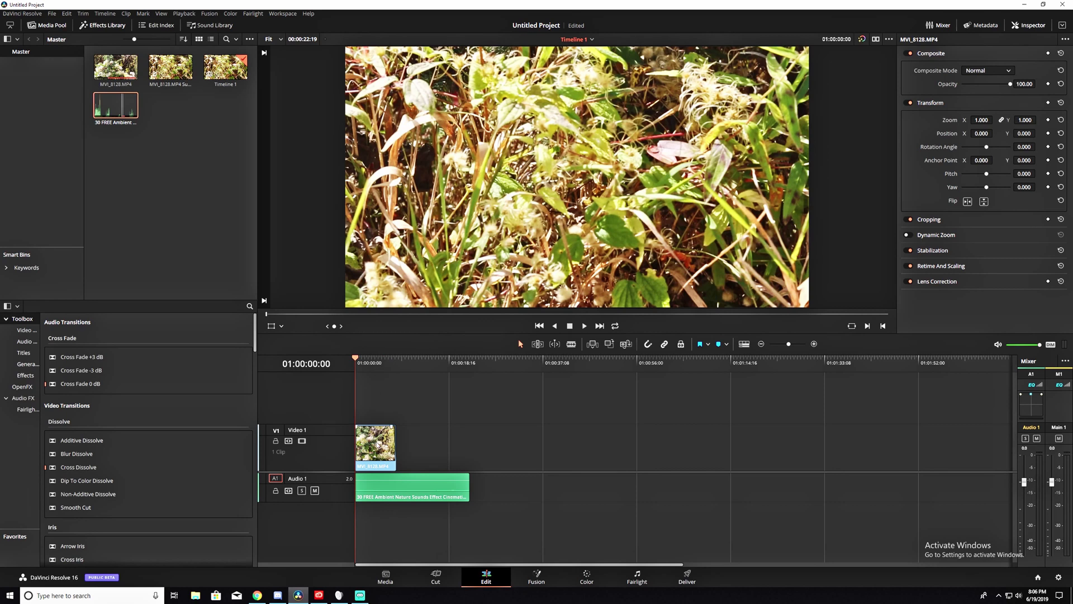
- Change MVI_8128.MP4's video frame rate from 60 to 24 fps in Clip Attributes
right_click(111, 69)
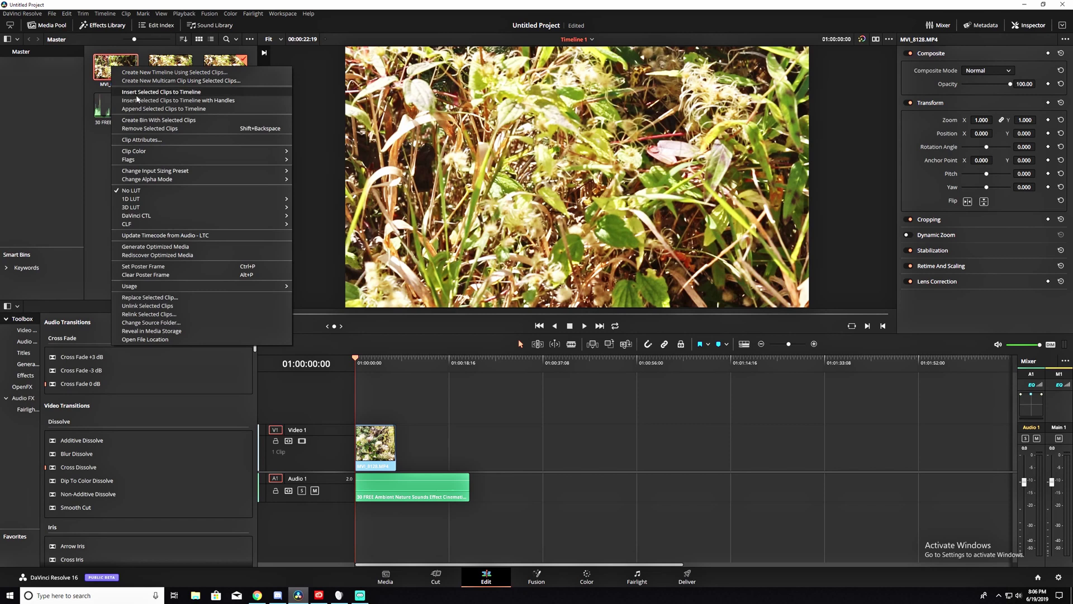
click(143, 141)
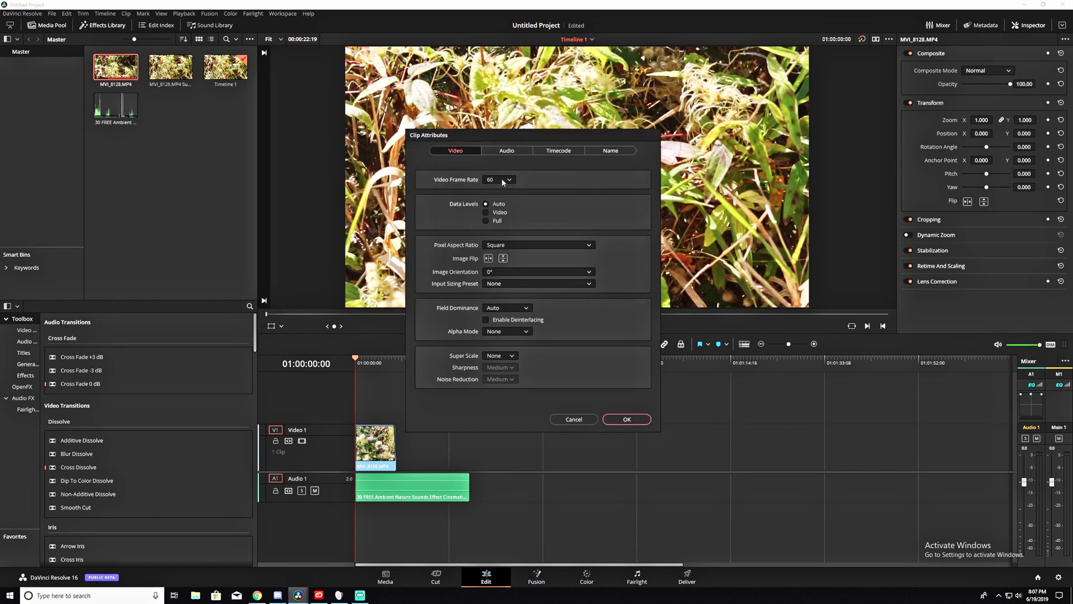
click(497, 182)
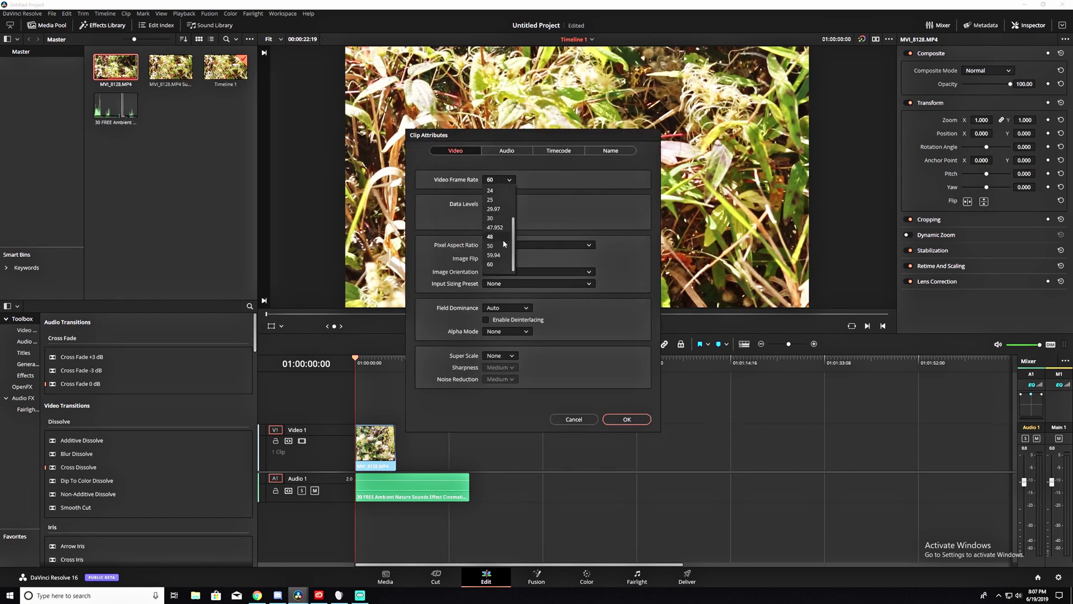
scroll(501, 240, up, 1)
key(Escape)
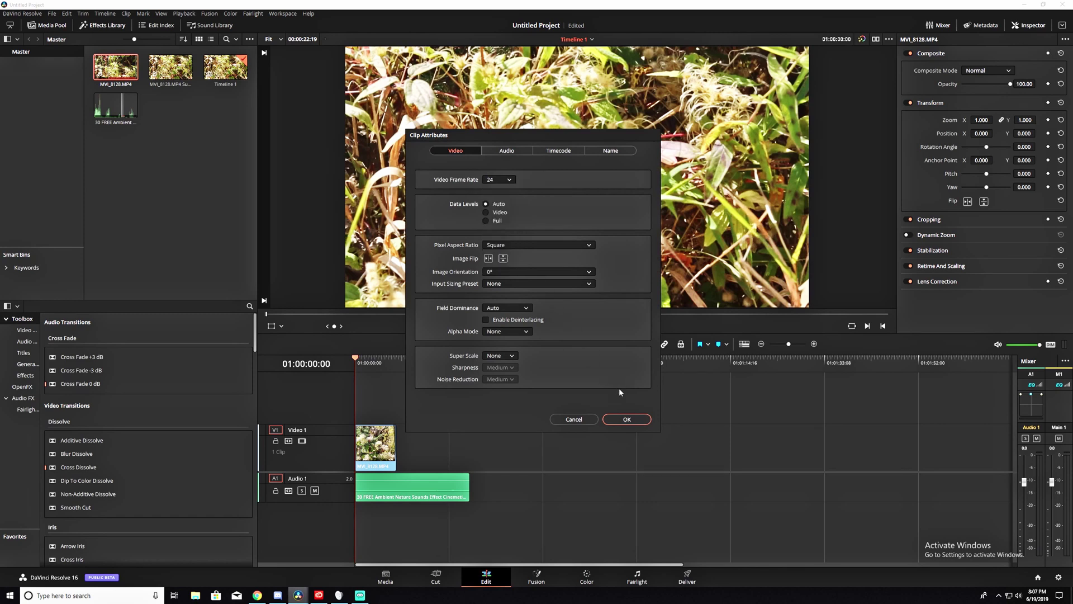
click(626, 420)
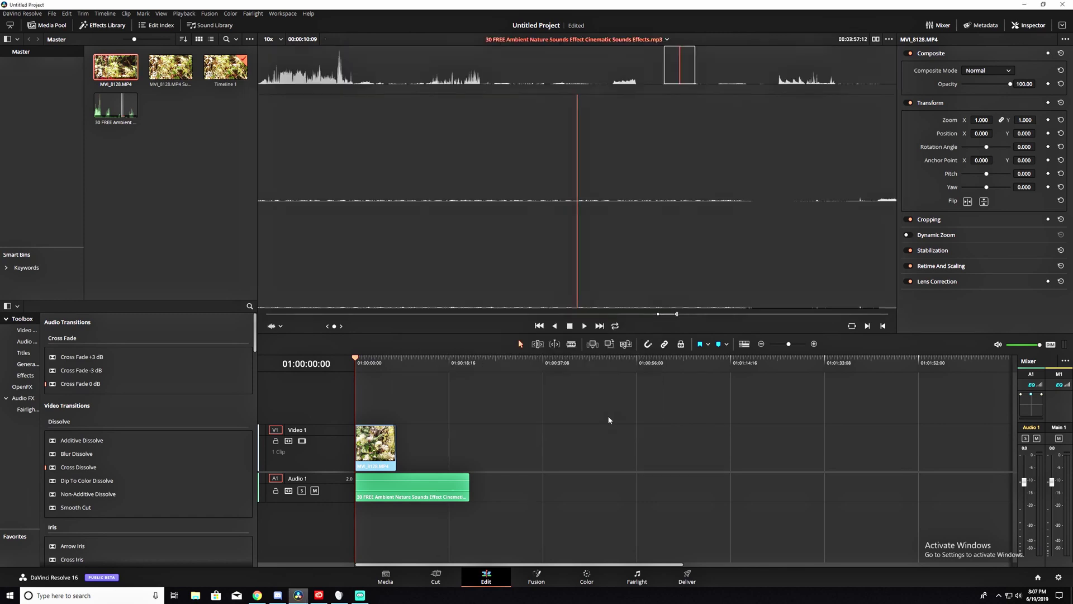
- Drag the V1 plant clip out to its full 24 fps length and play back the slowed footage
click(424, 439)
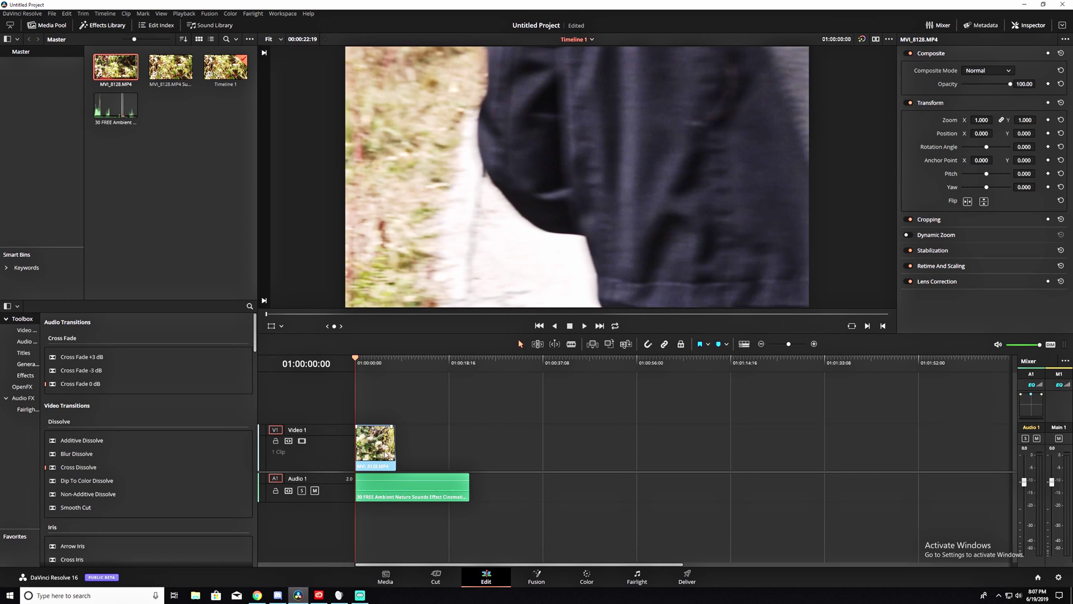
mouse_move(394, 450)
mouse_down()
mouse_move(546, 453)
mouse_move(515, 453)
mouse_up()
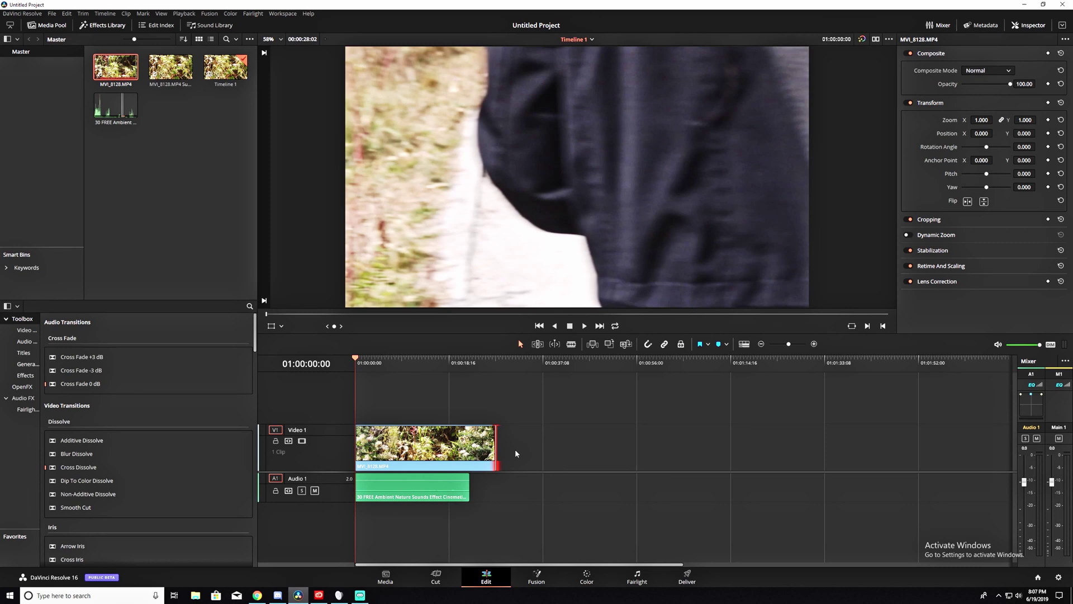
key(space)
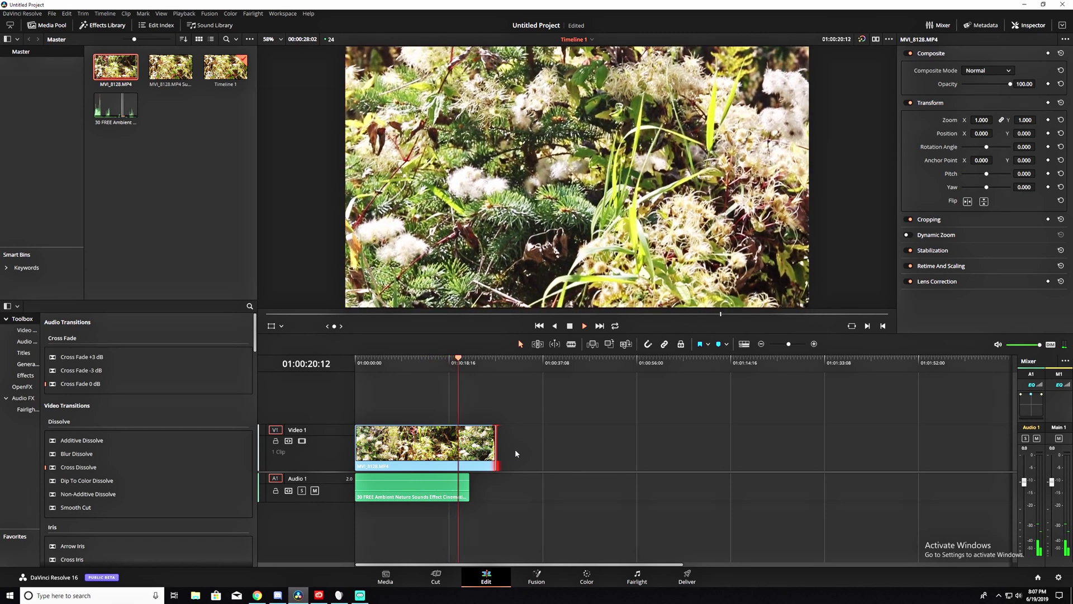
key(space)
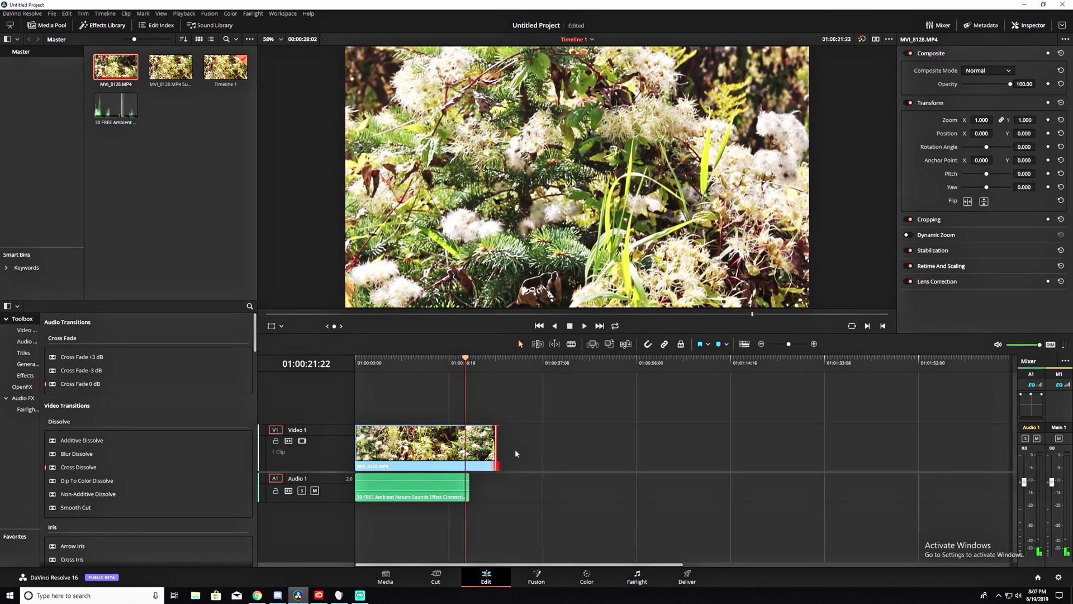
drag(465, 357, 380, 359)
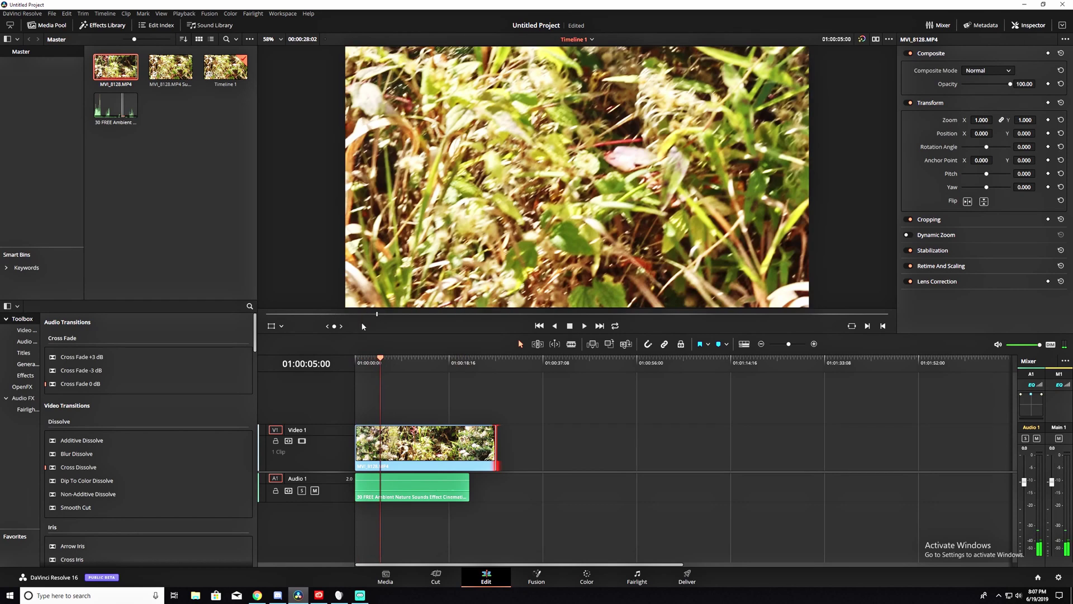
- Set the plant clip's video frame rate to 16 fps in Clip Attributes
right_click(119, 65)
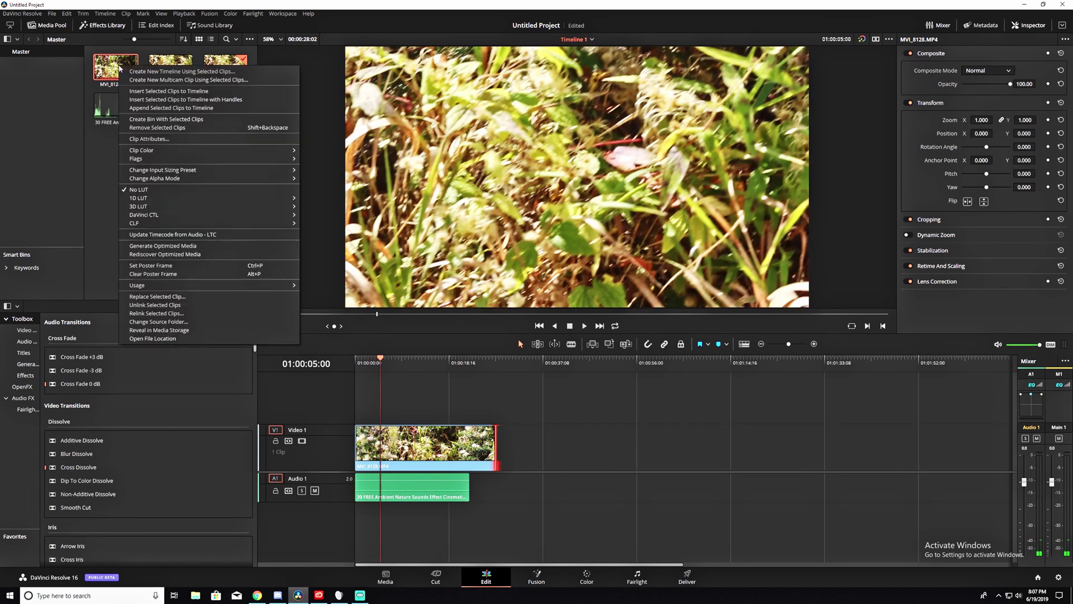
click(149, 140)
click(507, 179)
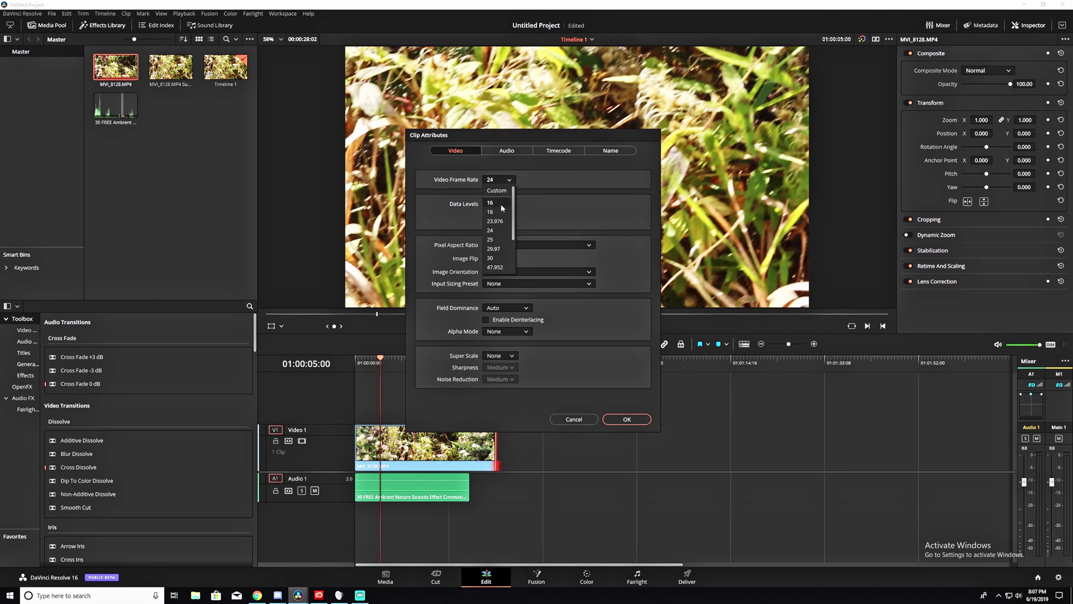
click(501, 204)
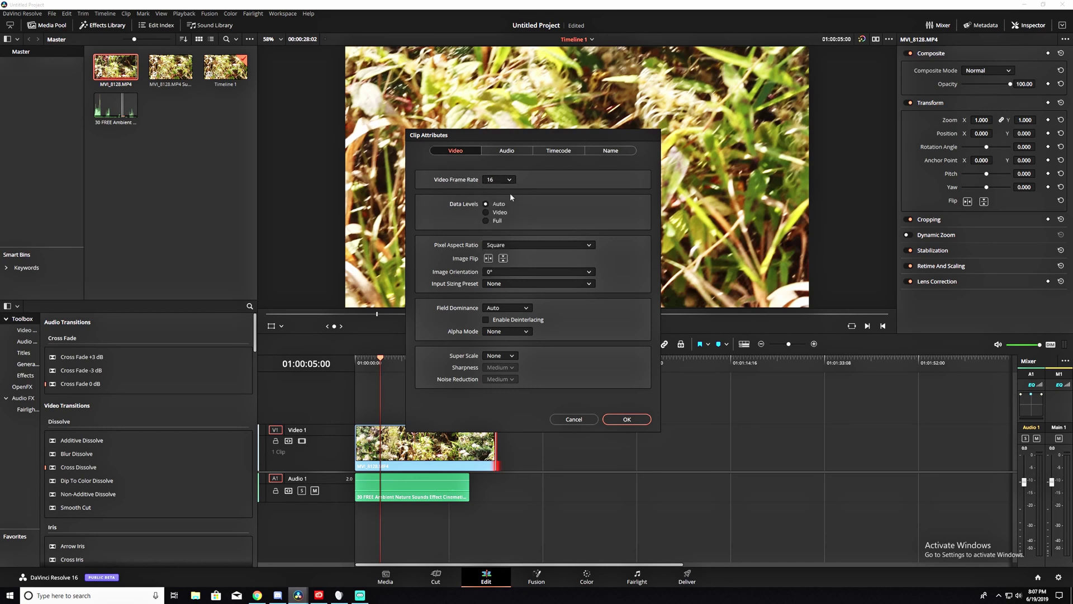
click(626, 420)
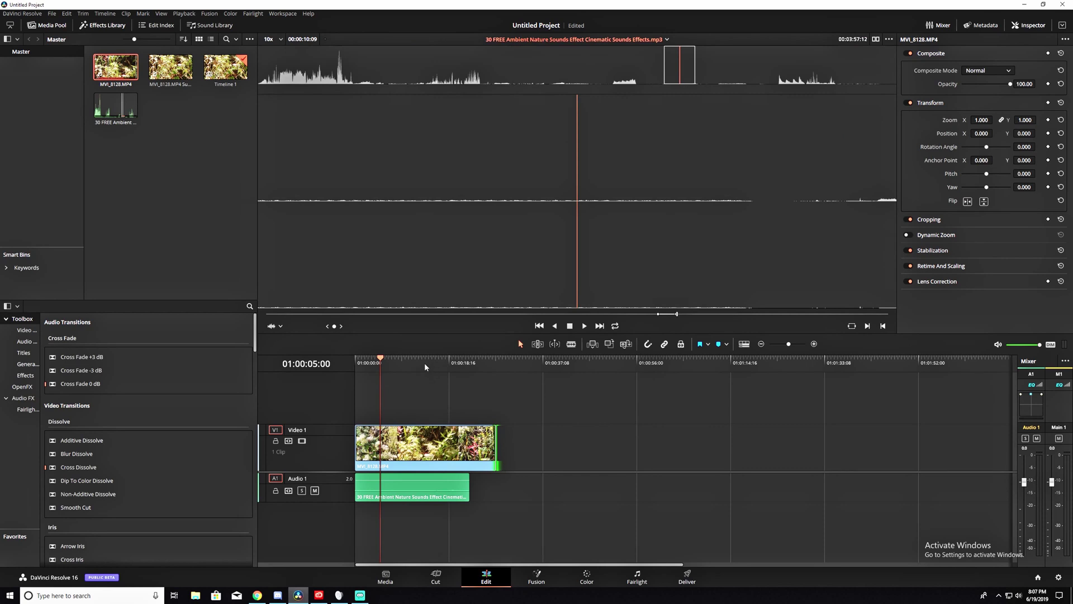
- Play the timeline from inside the plant clip to review the retimed footage
click(384, 365)
key(space)
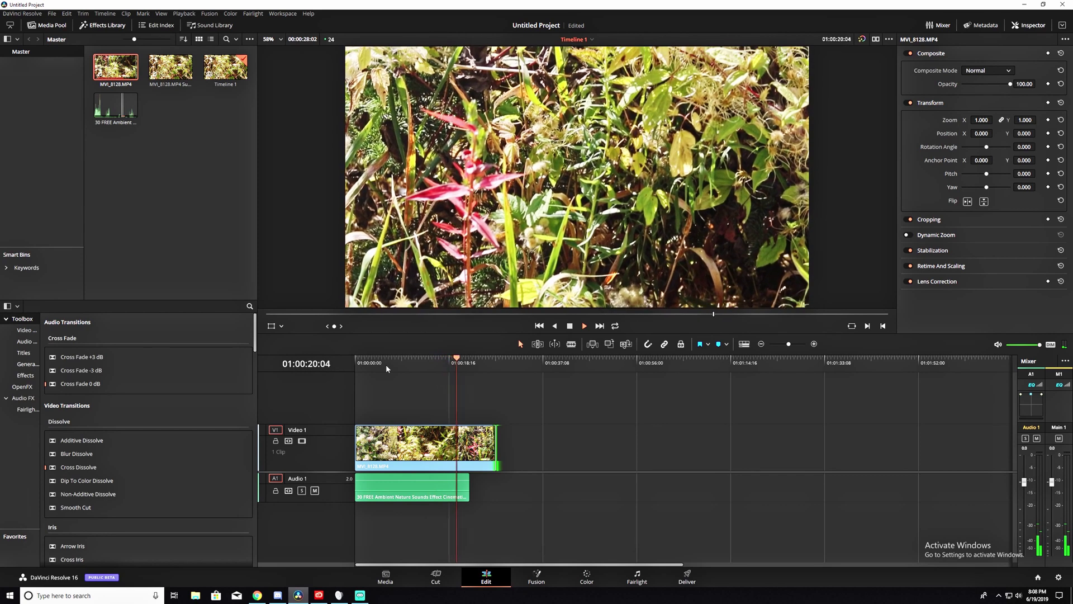
key(space)
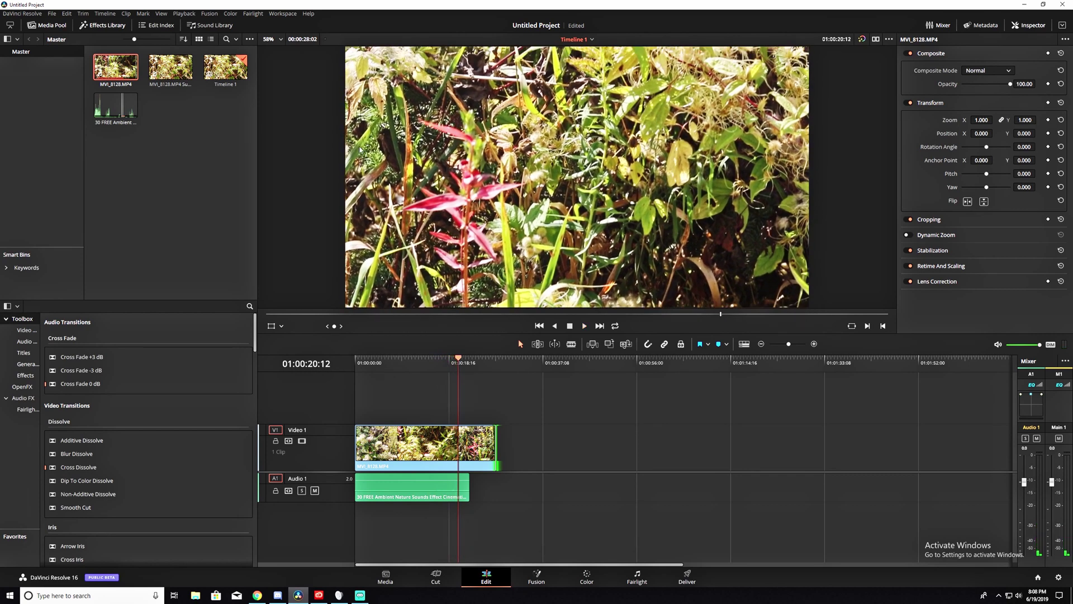
- Set the plant clip's frame rate to 60 fps and scrub the now Media Offline timeline clip
right_click(128, 75)
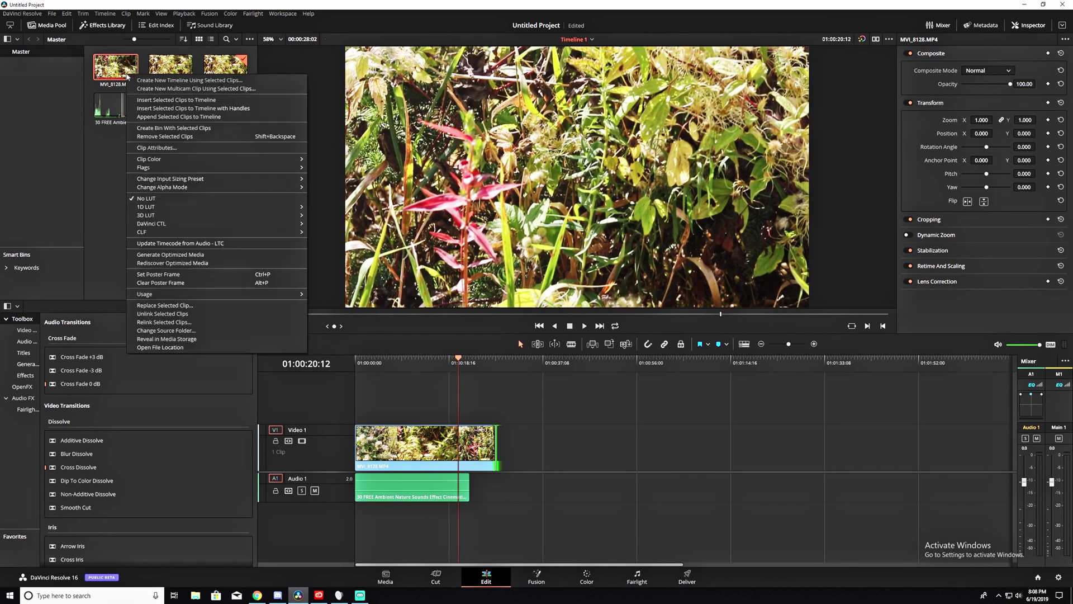
click(163, 147)
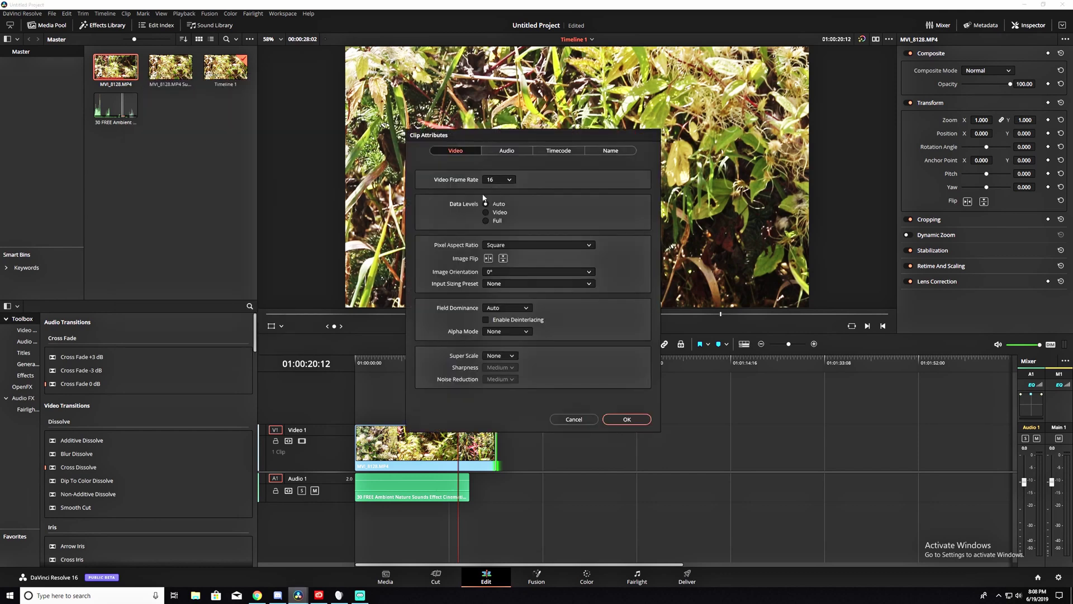
click(498, 179)
click(492, 263)
click(627, 420)
click(482, 383)
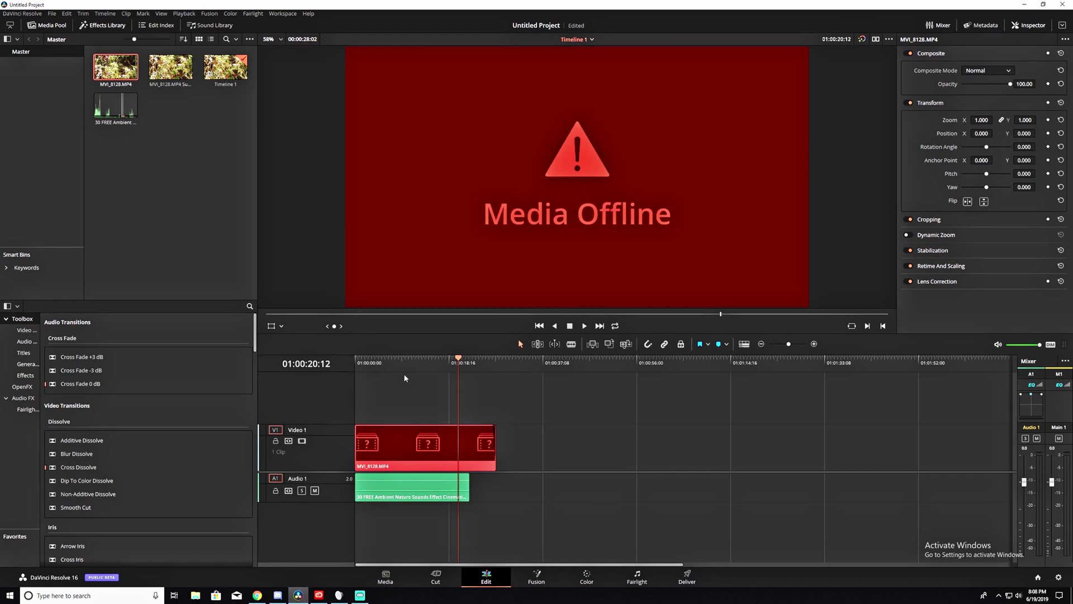
mouse_move(427, 361)
mouse_down()
mouse_move(410, 366)
mouse_move(422, 368)
mouse_up()
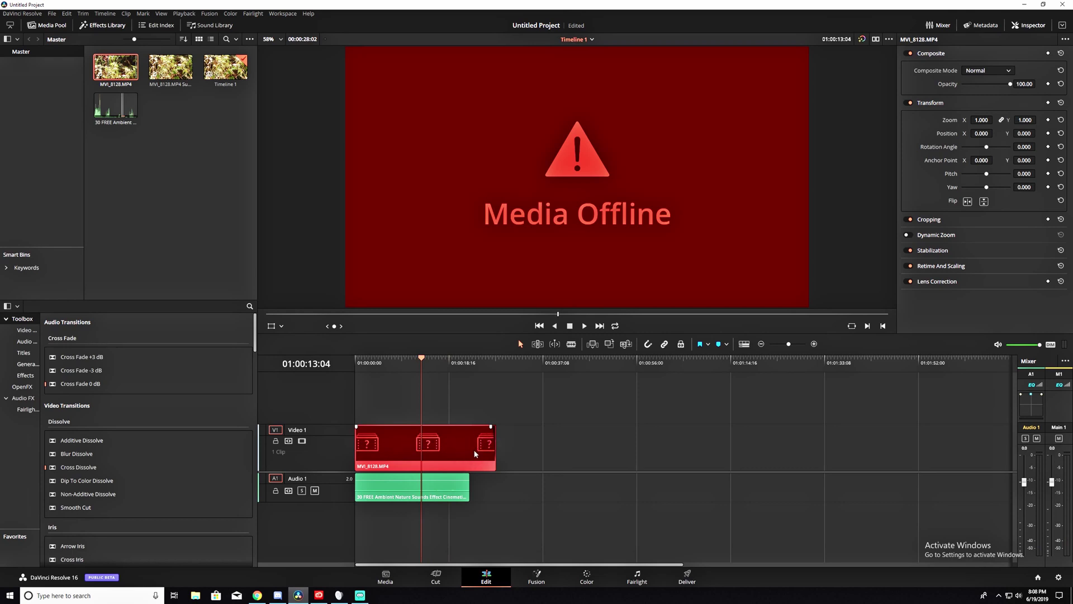
- Bring the offline plant clip's footage back, scrub through it, and trim its end shorter
double_click(431, 445)
click(398, 401)
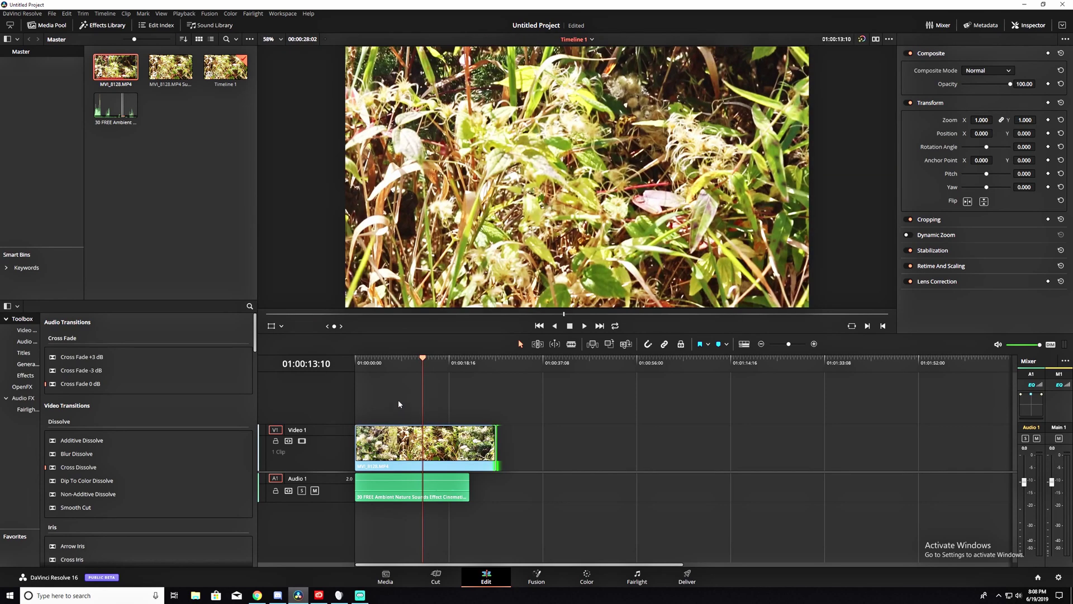
click(407, 361)
drag(407, 361, 427, 376)
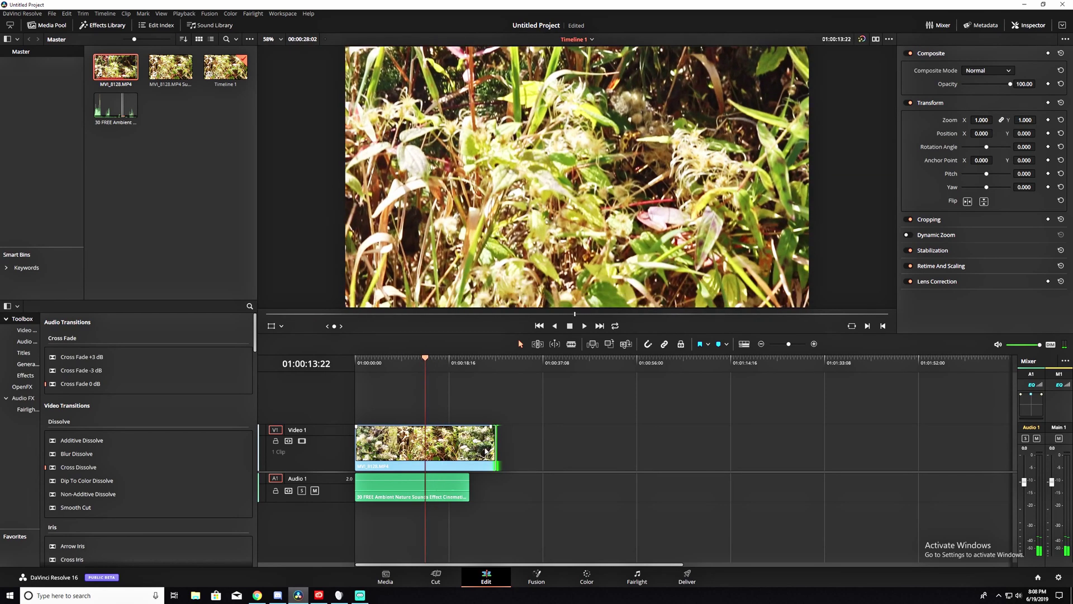
drag(497, 444, 386, 445)
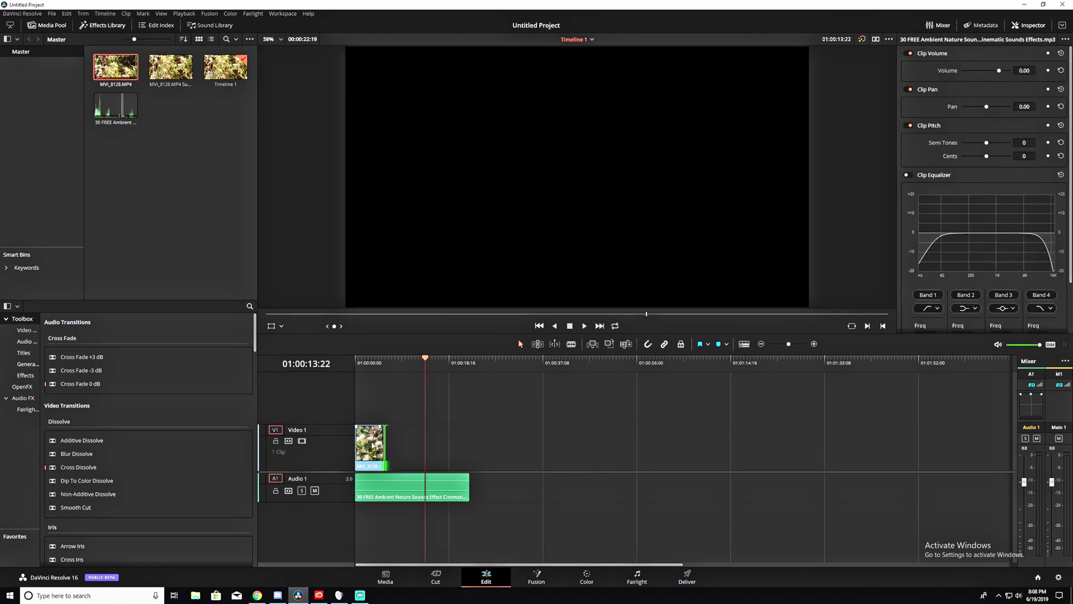
- Set the plant clip's video frame rate to 60 fps in Clip Attributes
right_click(106, 69)
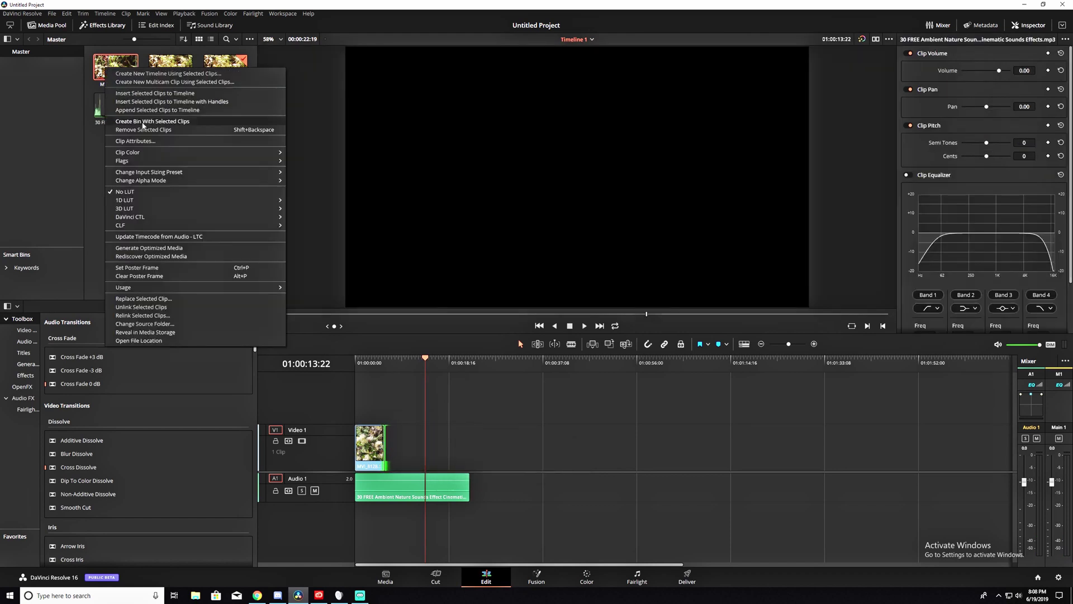
click(147, 141)
click(499, 179)
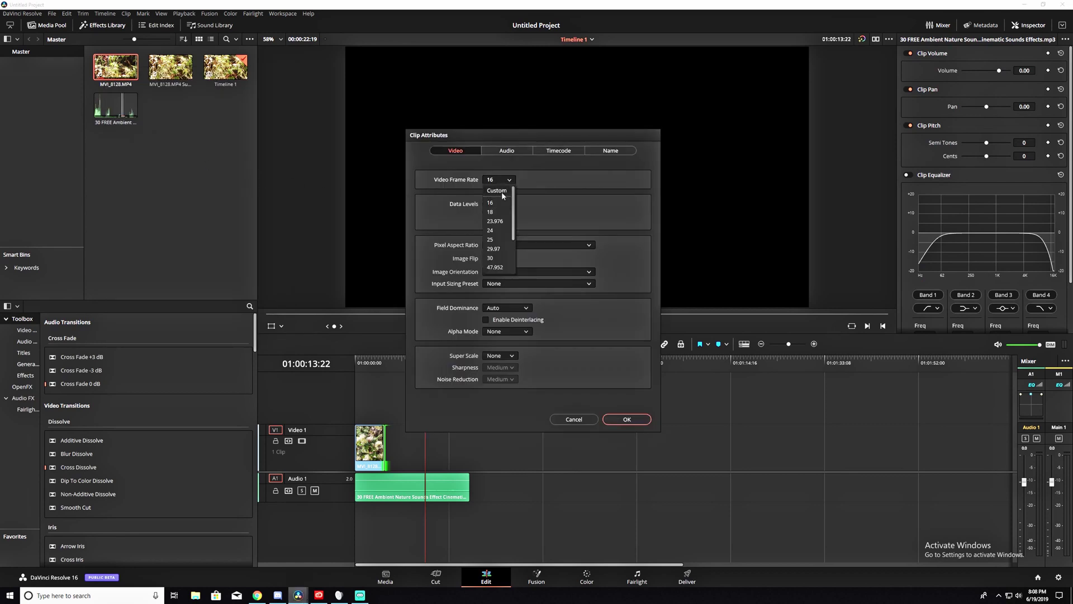
click(491, 256)
click(626, 419)
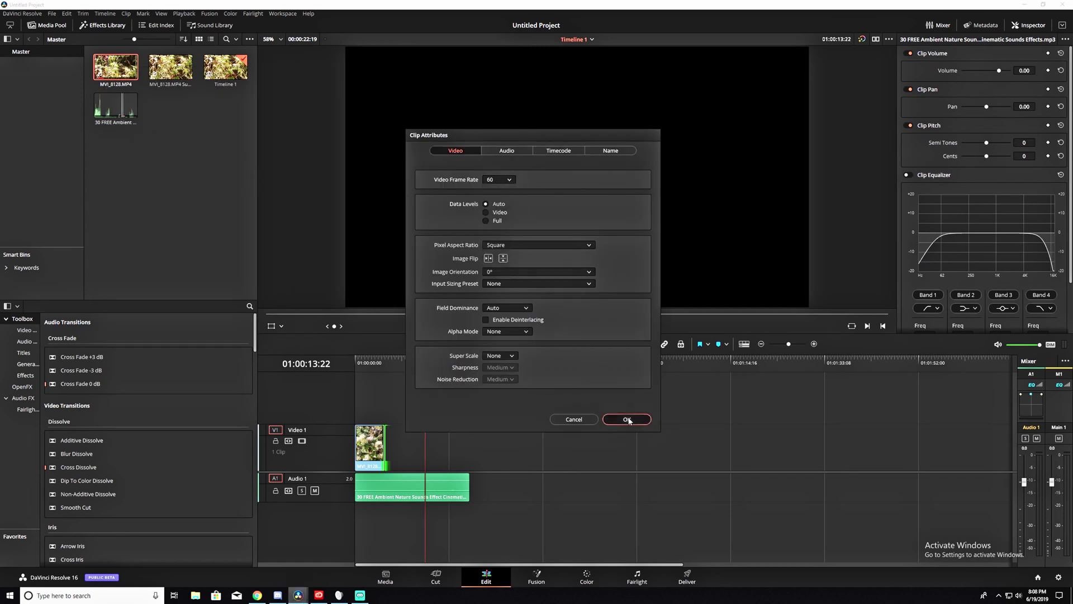
- Extend the V1 clip's end to its full 60 fps length and play from the start
click(370, 361)
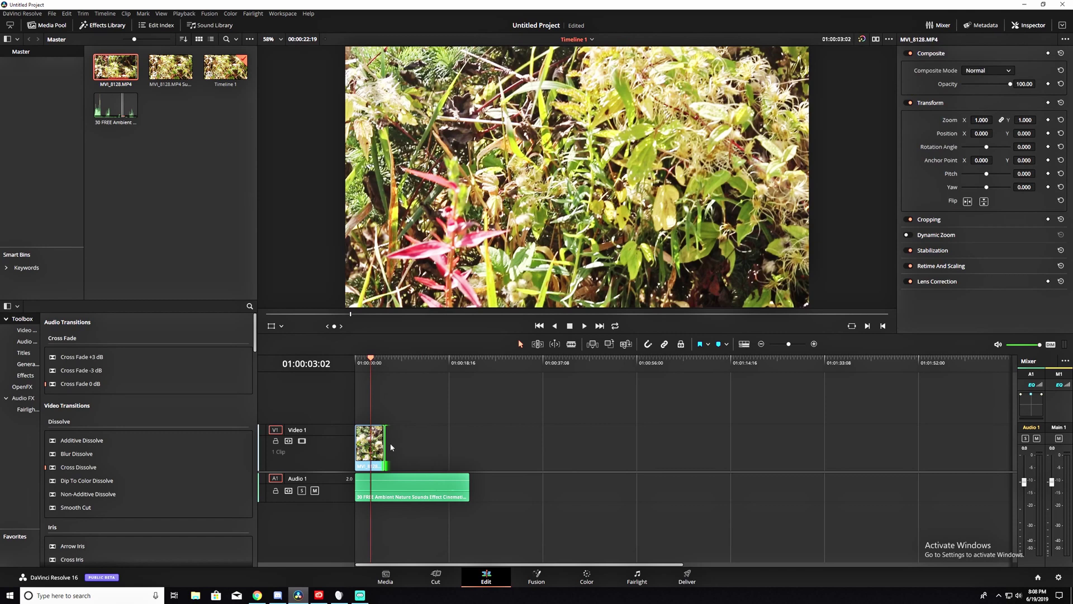
drag(386, 447, 471, 450)
drag(375, 362, 361, 361)
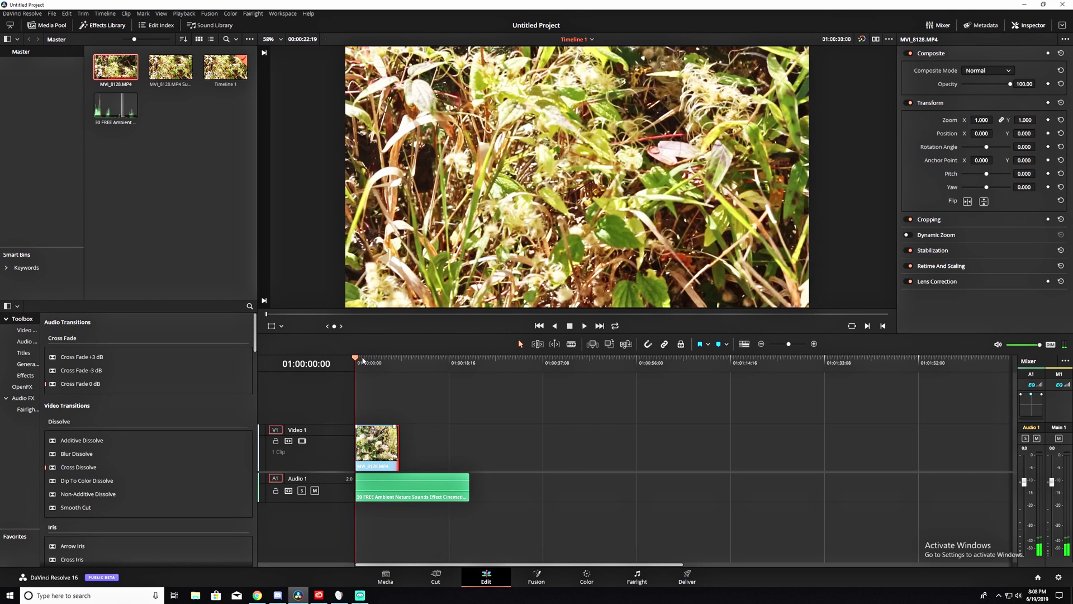
key(space)
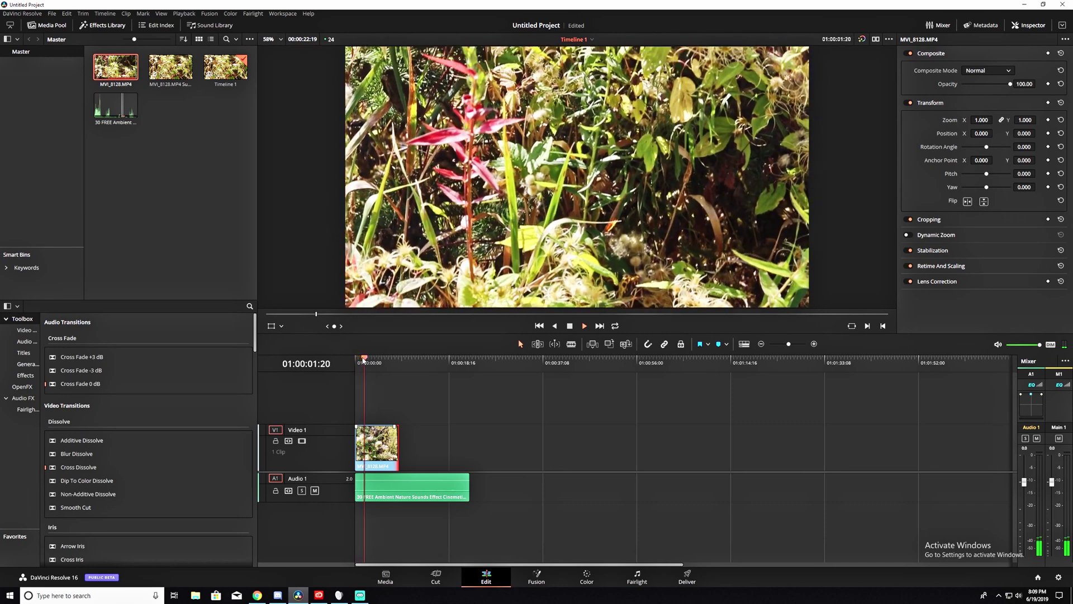